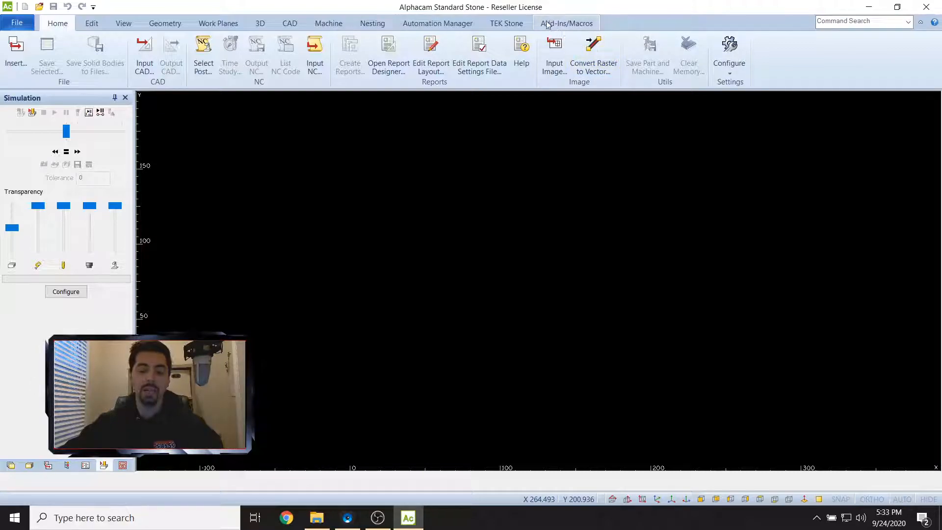
Find and launch the Add-Ins manager from the Add-Ins/Macros command search
click(578, 28)
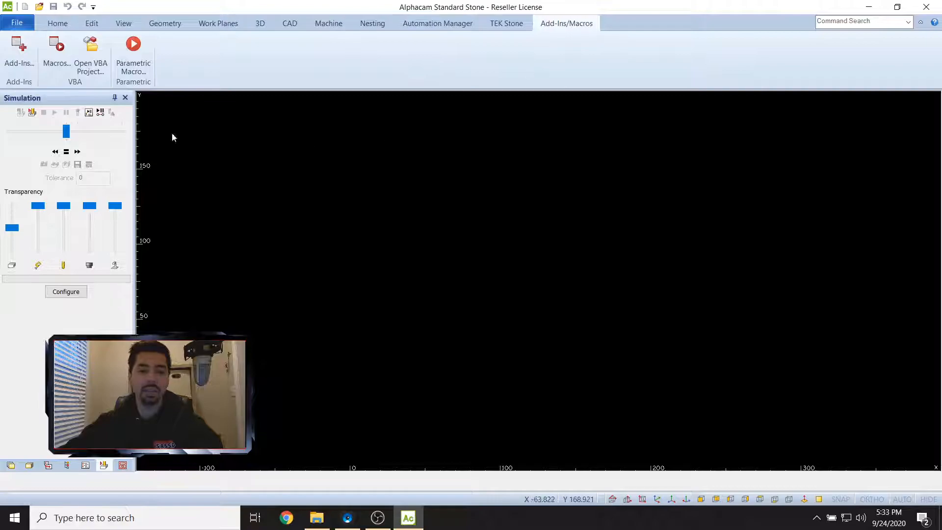
click(844, 21)
text(a)
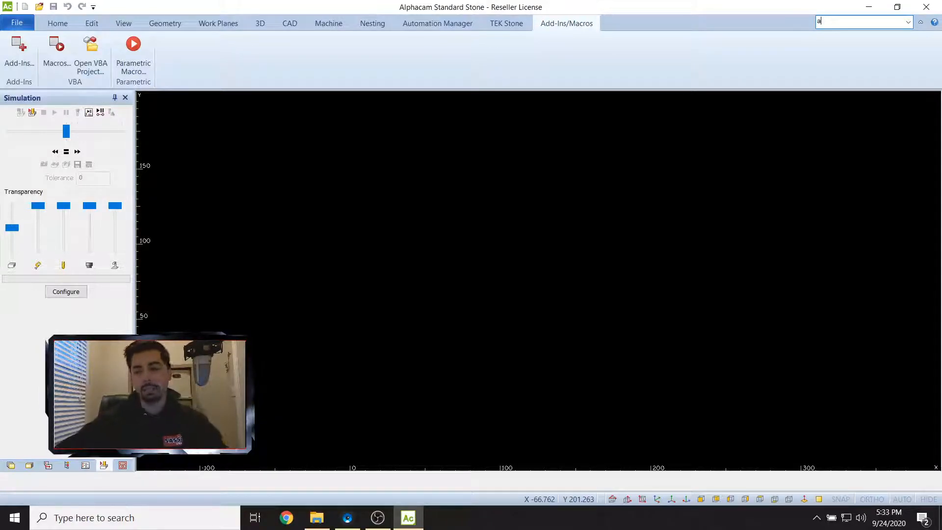
text(dd)
key(Down)
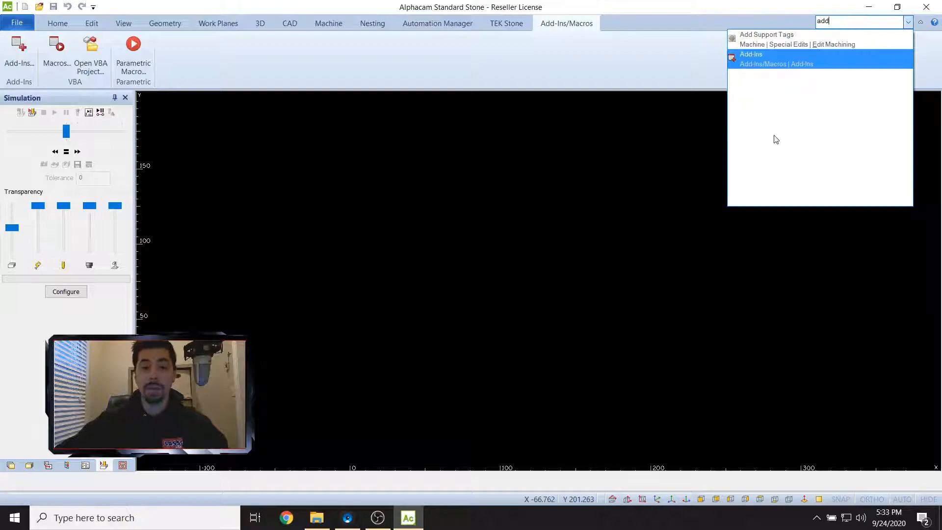
click(753, 67)
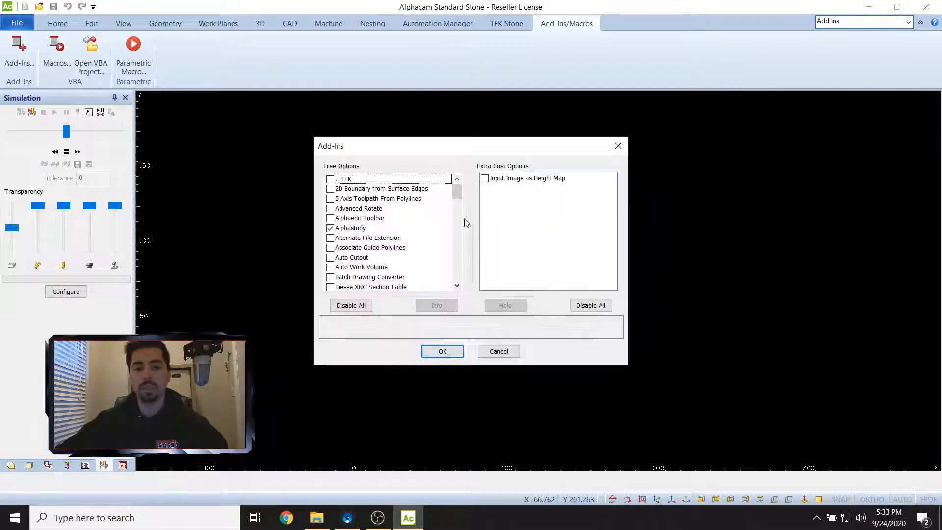
drag(455, 193, 456, 268)
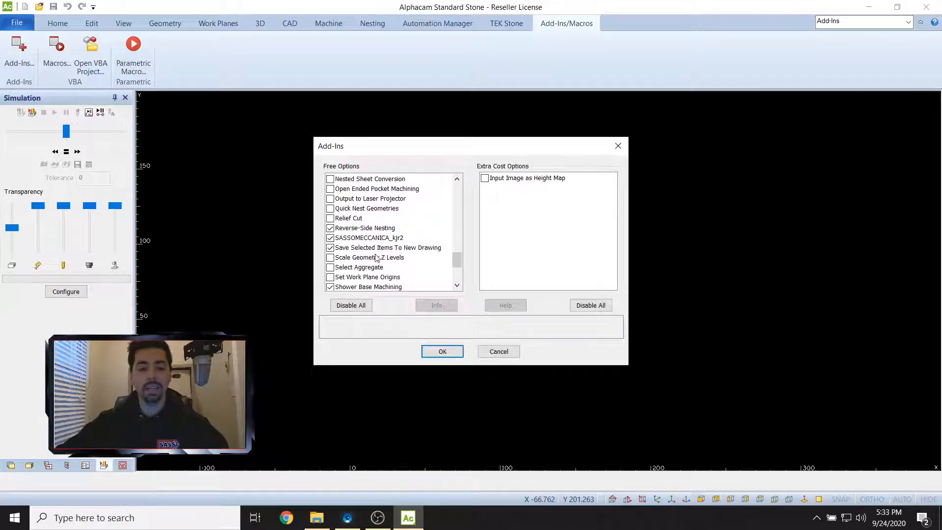
Enable the Save Selected Items To New Drawing add-in and confirm with OK
click(331, 247)
scroll(332, 235, down, 1)
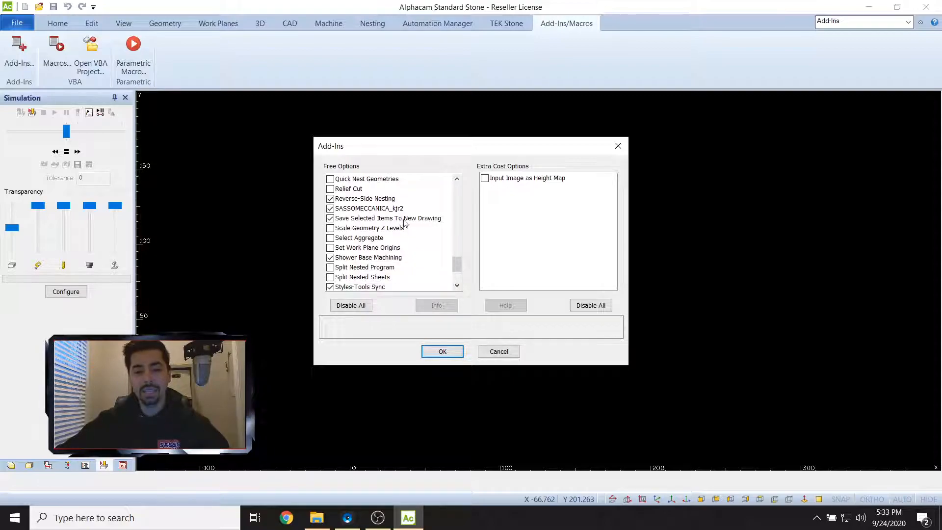
scroll(347, 243, down, 1)
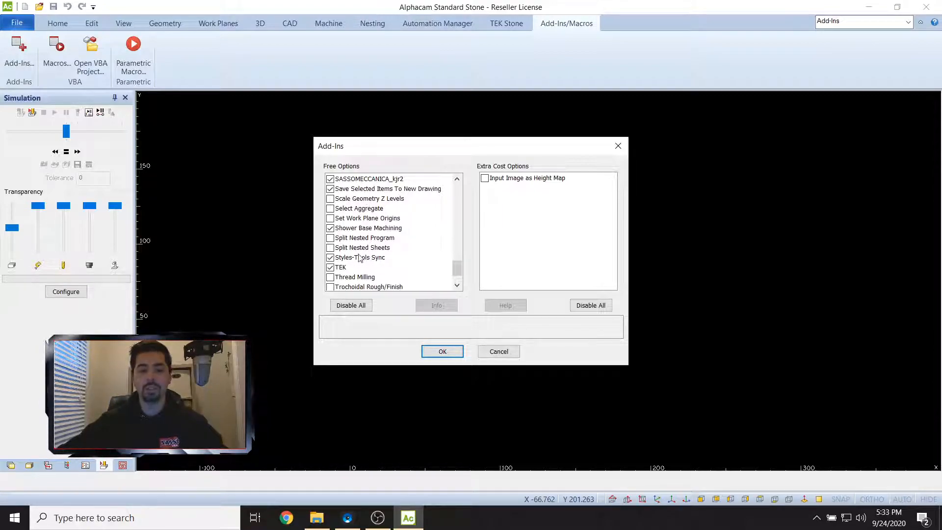
click(446, 352)
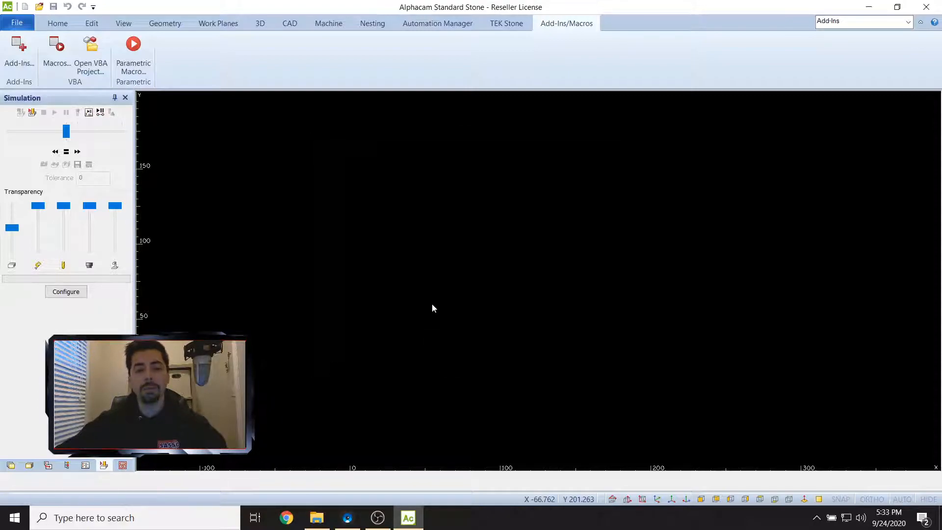
Reach the ribbon customisation page and choose to import a customization file
click(18, 24)
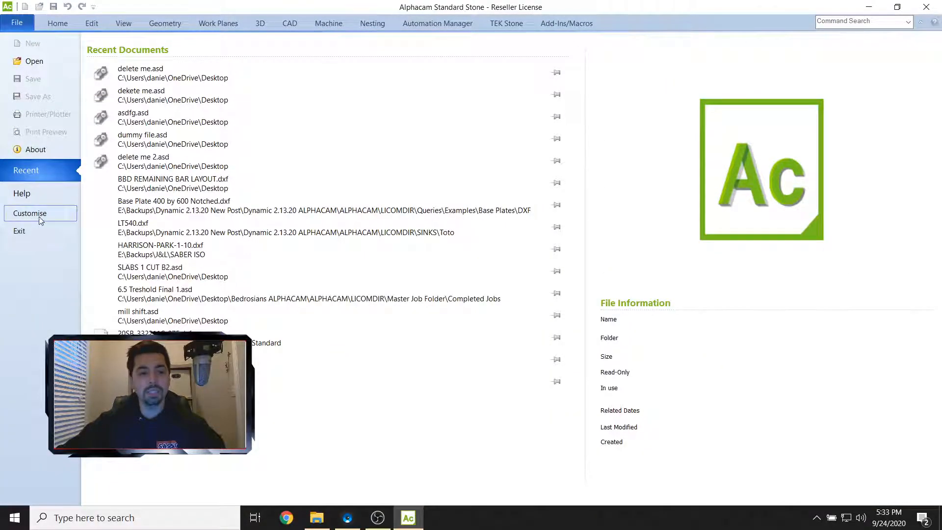
click(56, 219)
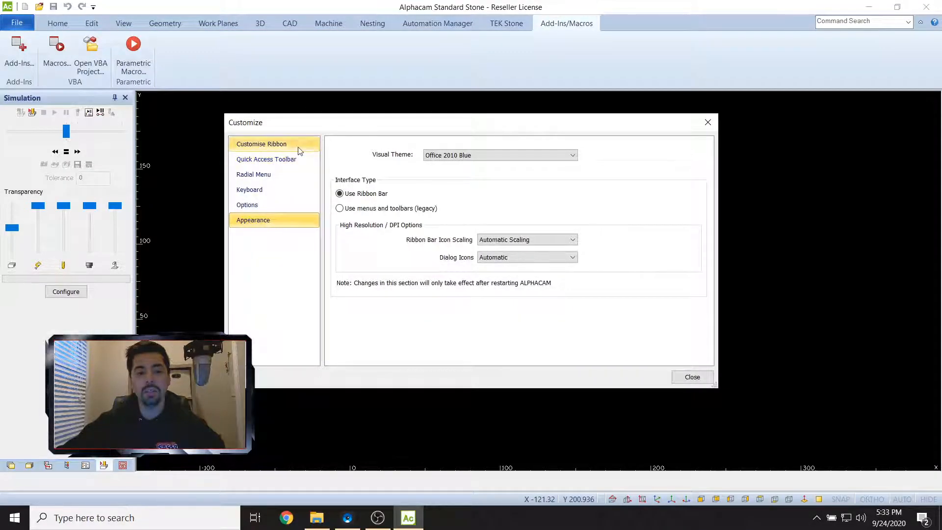
click(299, 151)
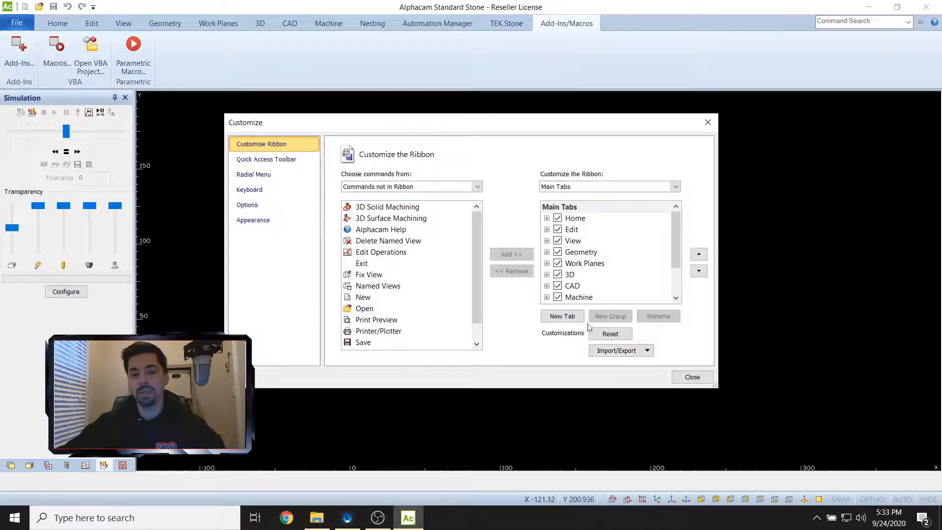
click(608, 357)
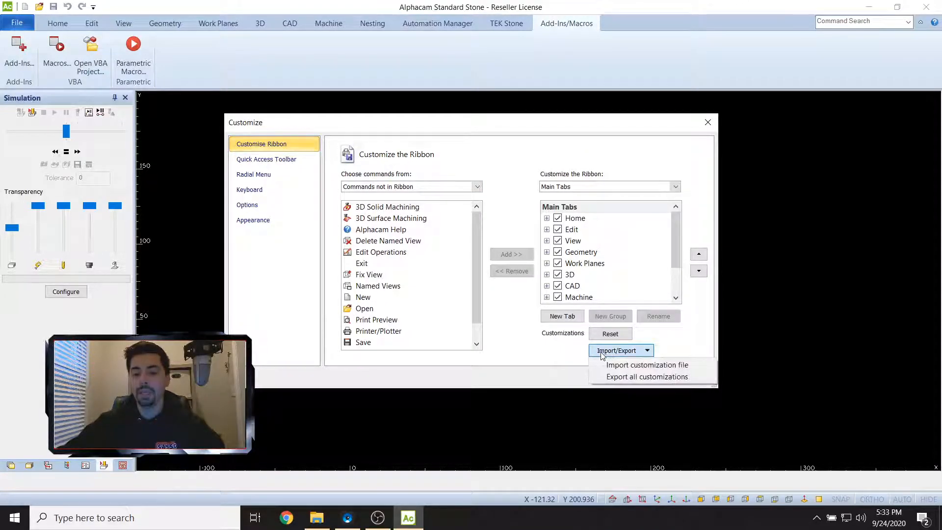
click(685, 366)
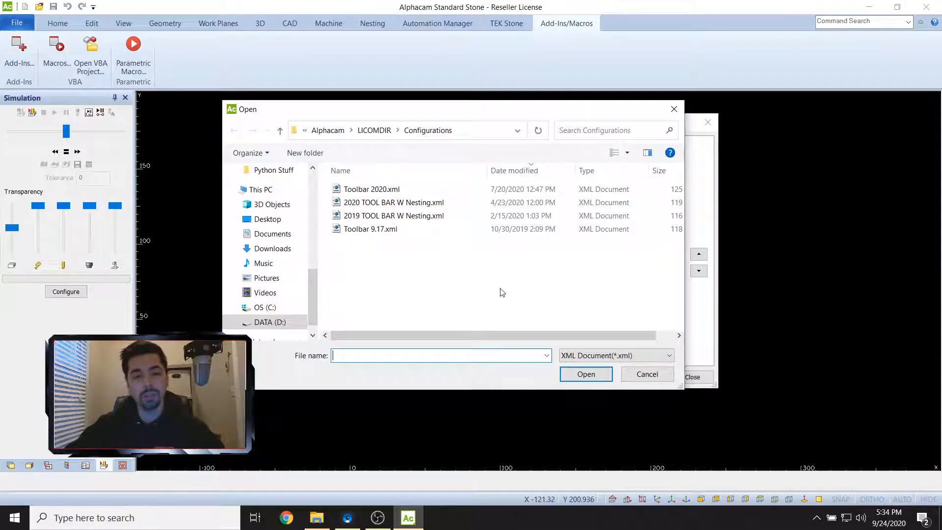
Import Toolbar 2020.xml and dismiss the resulting Path/File access error
click(382, 189)
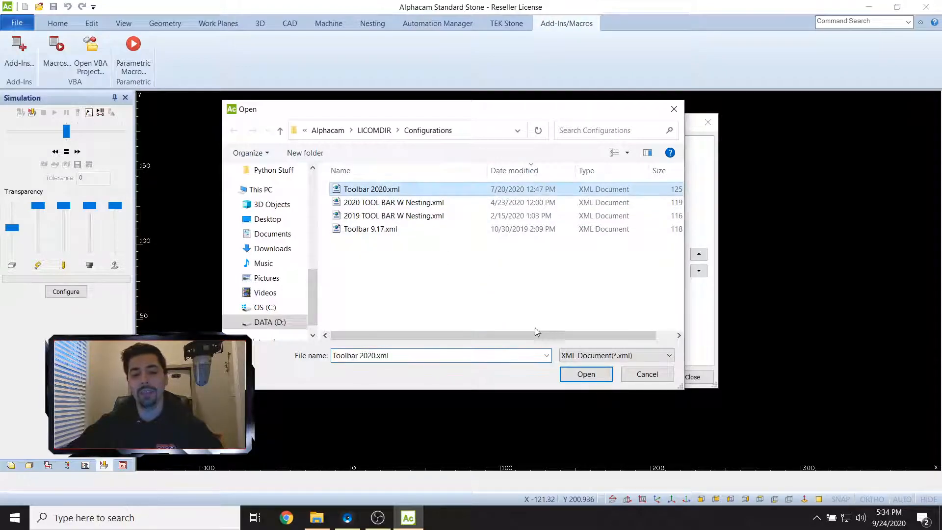
click(570, 377)
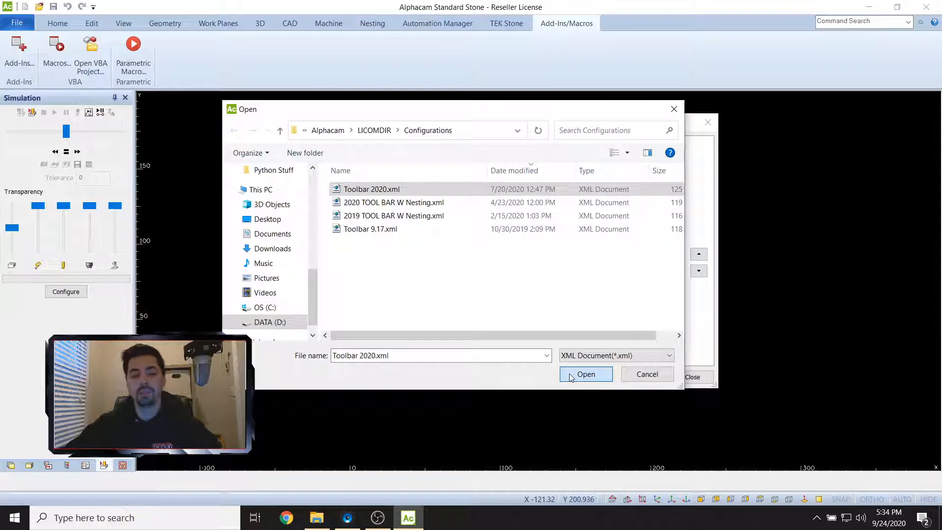
click(571, 378)
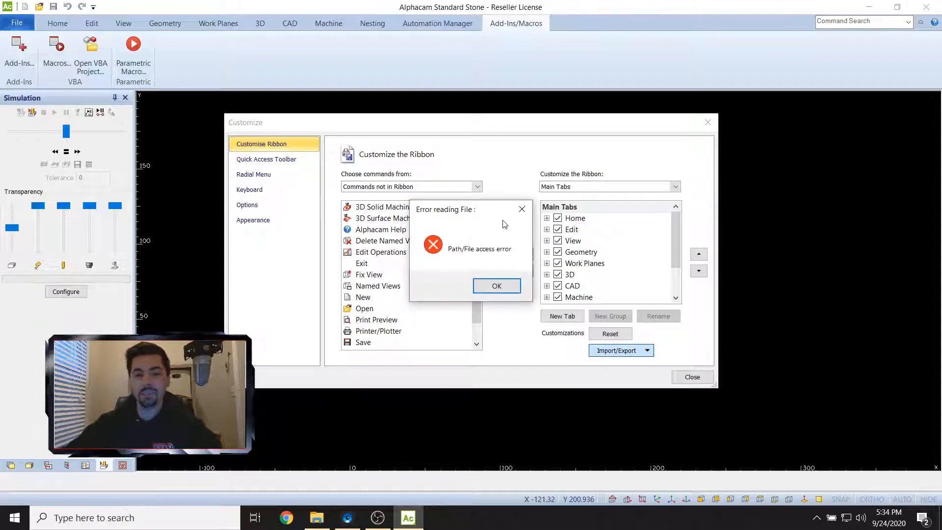
click(497, 286)
Dismiss the macro error and draw a rectangle from two picked corners
click(569, 291)
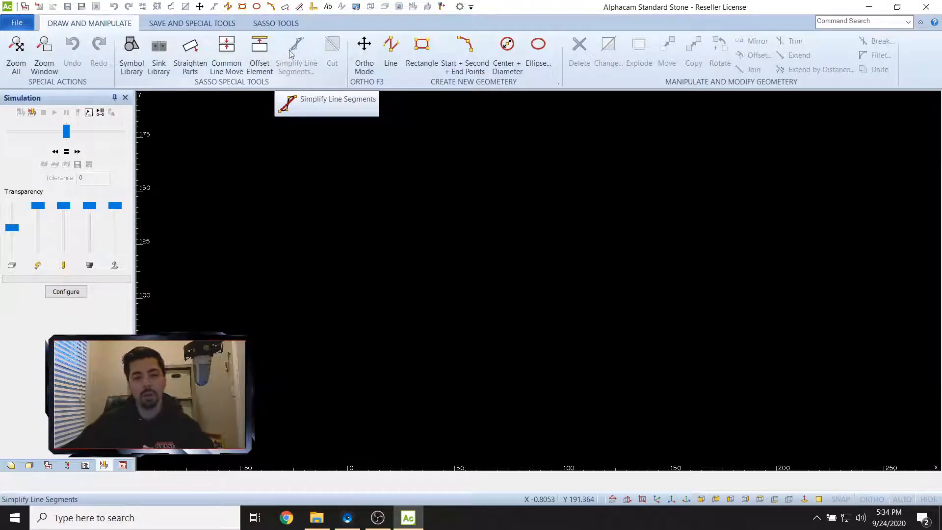
click(430, 66)
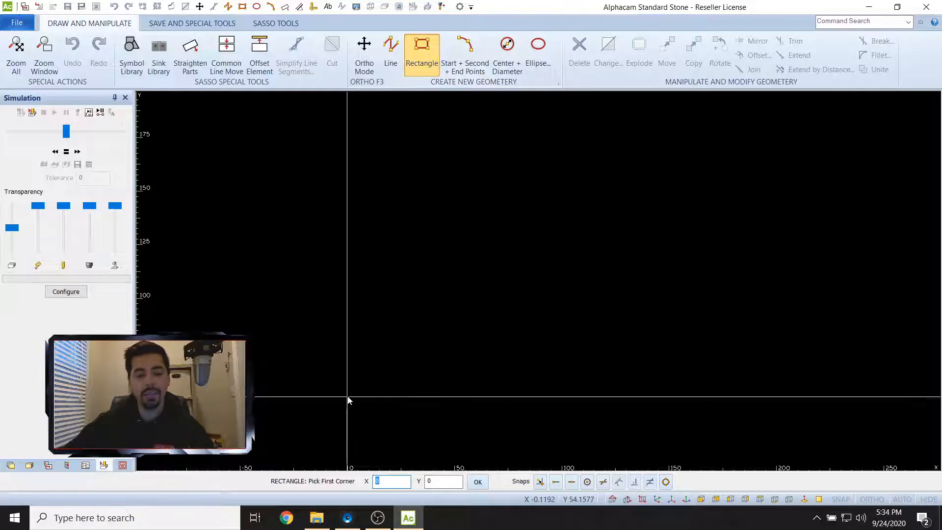
click(329, 402)
click(605, 230)
key(Escape)
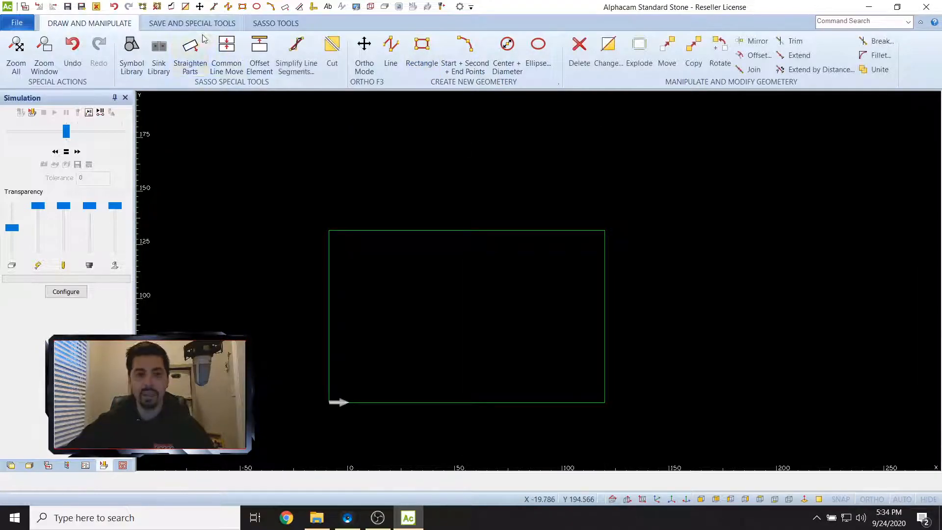
Save the drawing to the Desktop as 'delete me', replacing the existing file
click(201, 28)
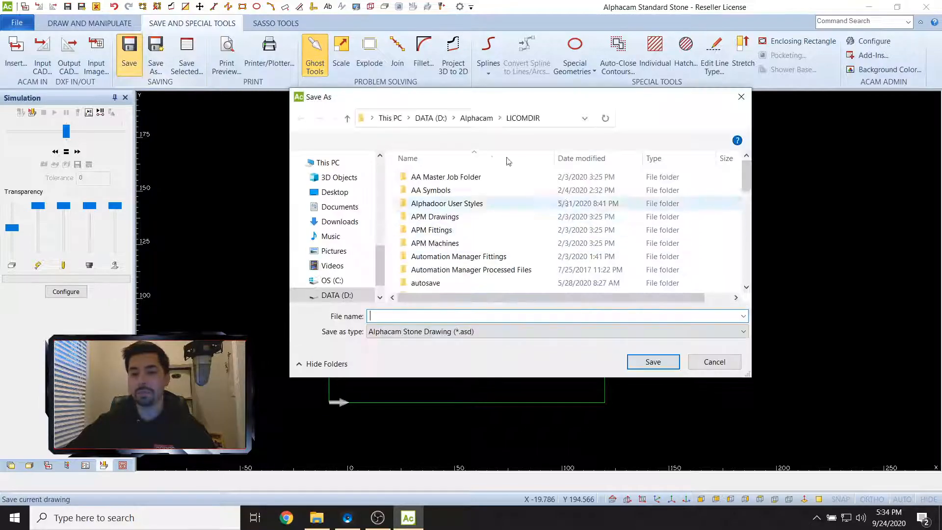
click(328, 193)
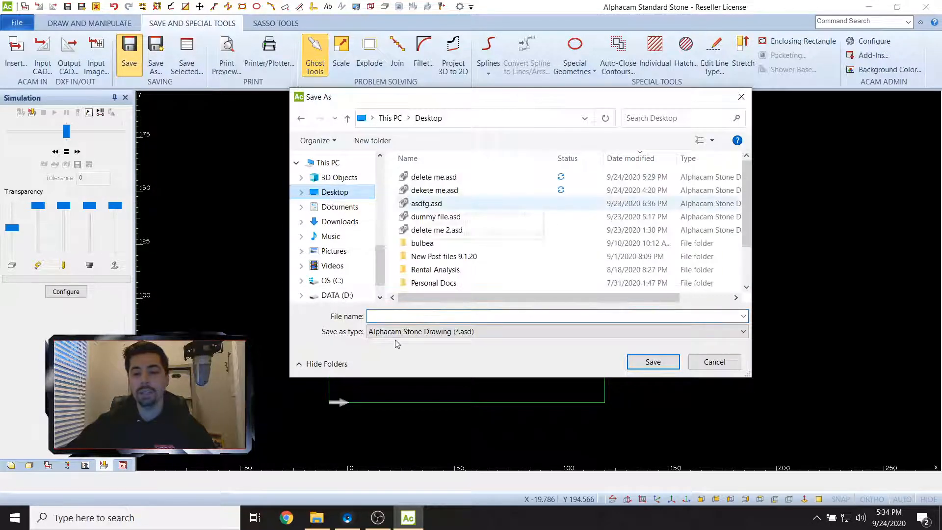
click(397, 315)
text(del)
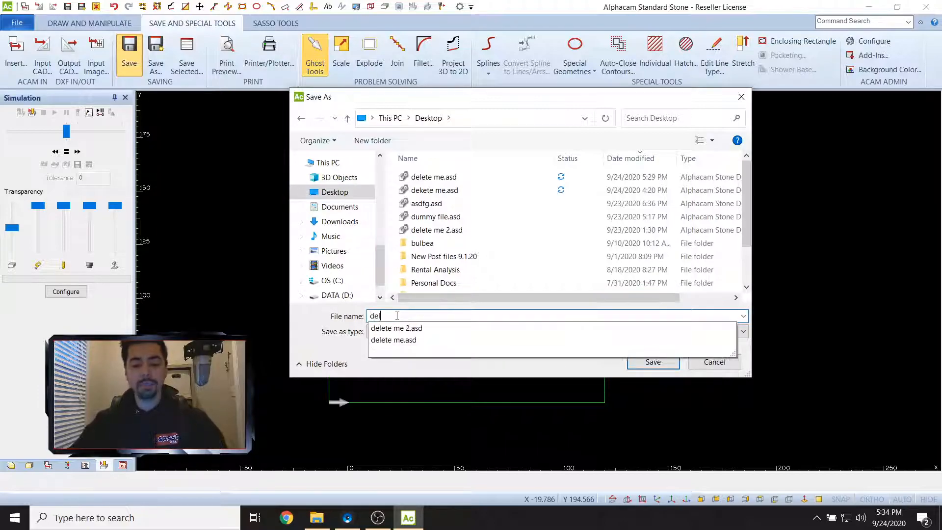
text(ete me)
key(Return)
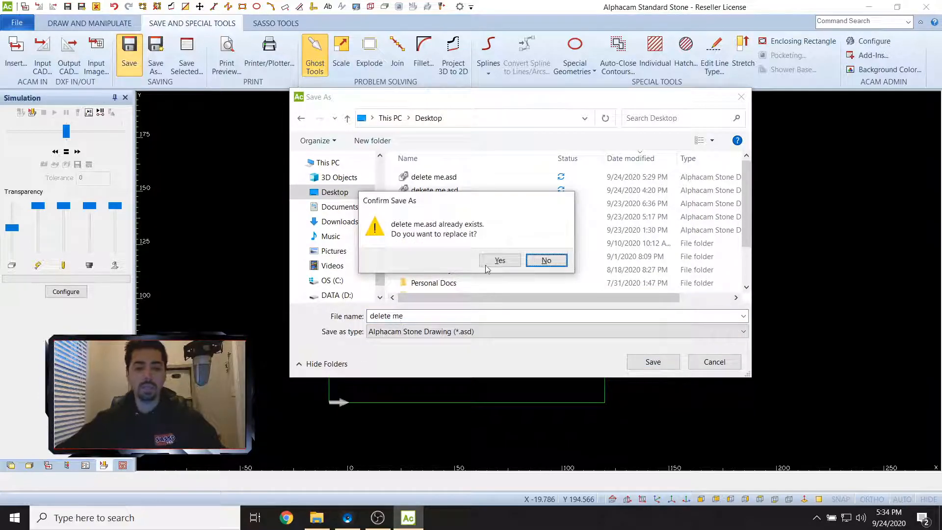
click(498, 262)
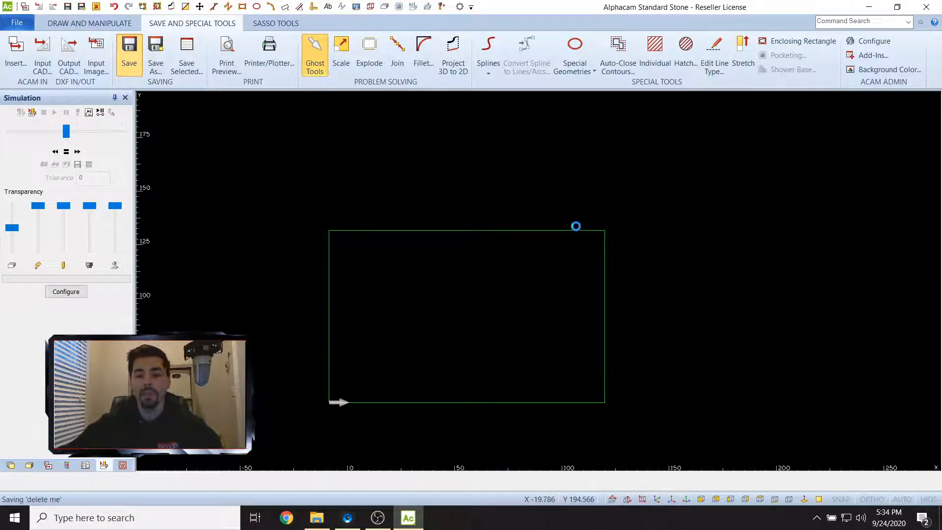
click(497, 288)
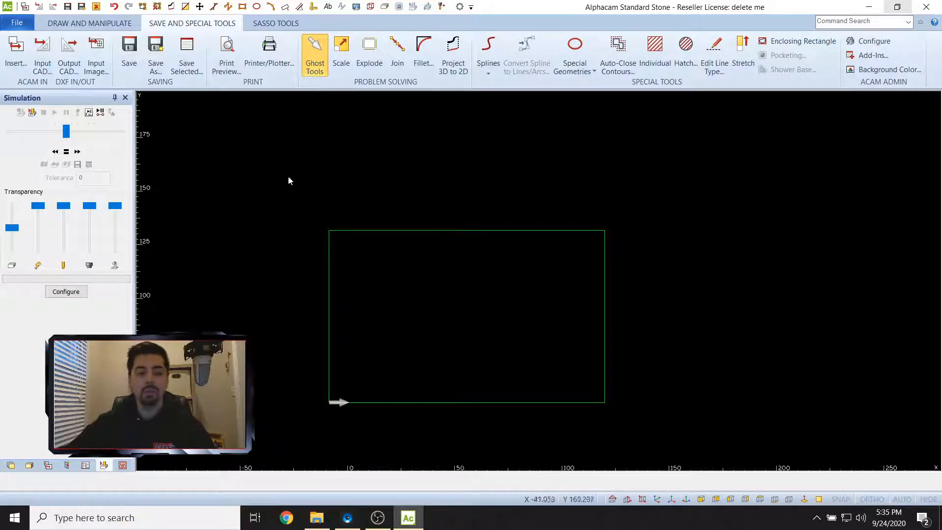
Import the 2019KEYBOARD.xtb keyboard shortcuts via Customise > Keyboard and close the dialog
click(22, 22)
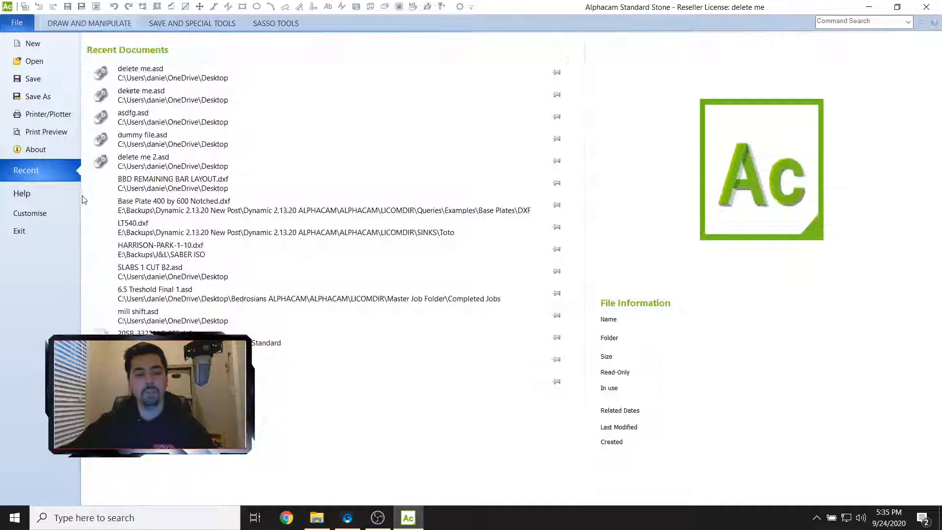
click(46, 214)
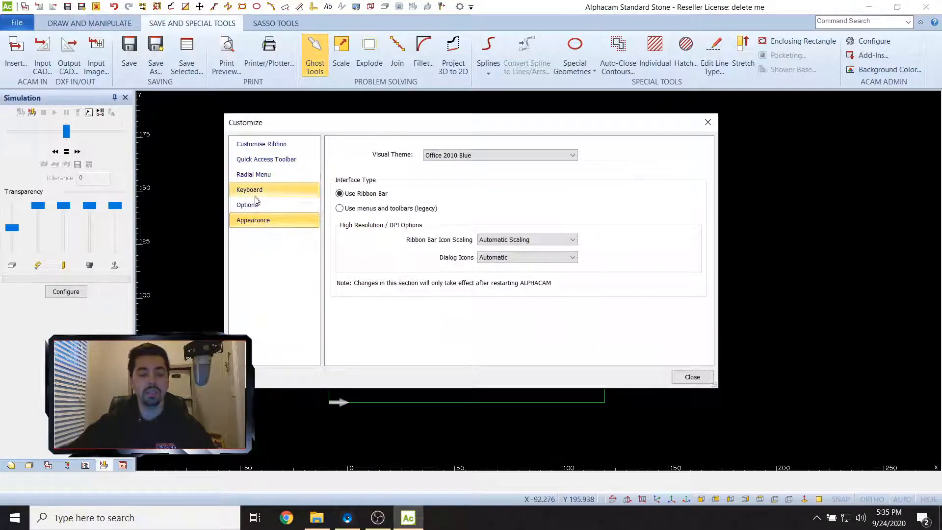
click(251, 194)
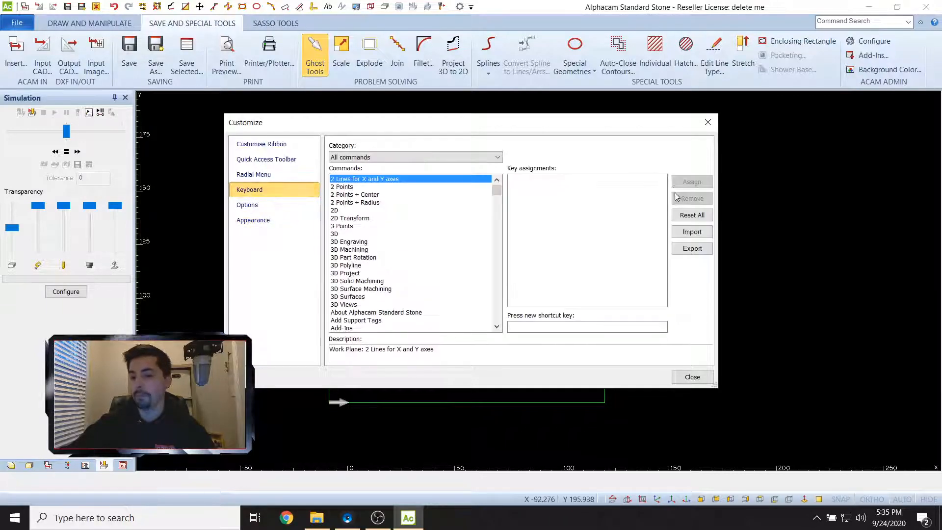
click(692, 232)
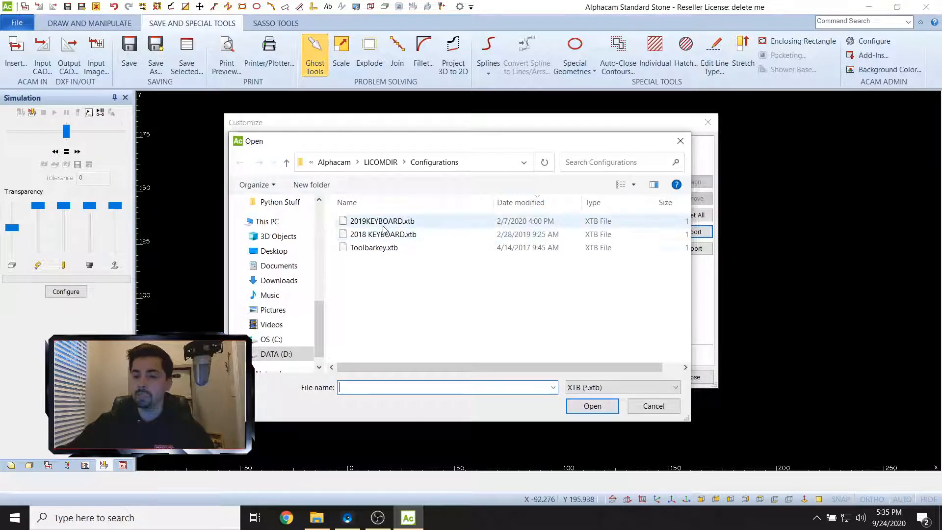
click(383, 225)
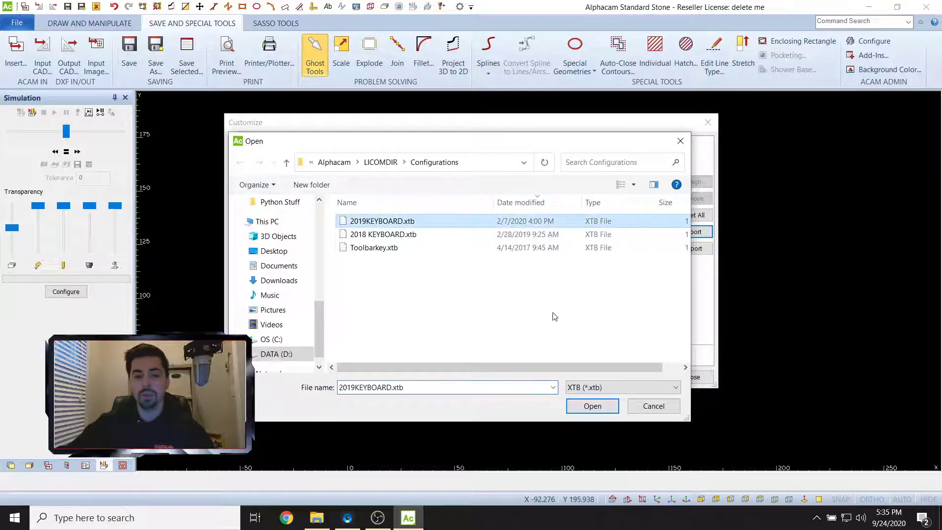
click(593, 408)
click(692, 378)
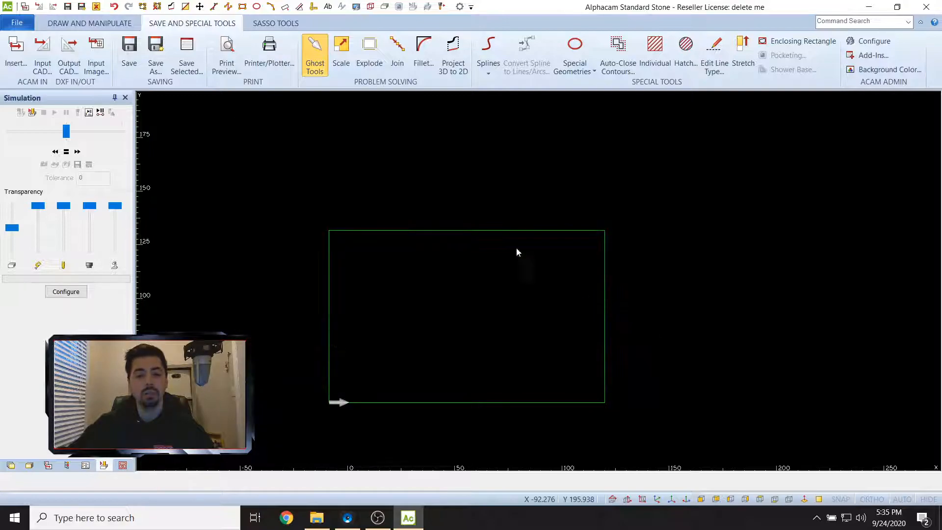
scroll(189, 67, down, 1)
scroll(136, 48, down, 1)
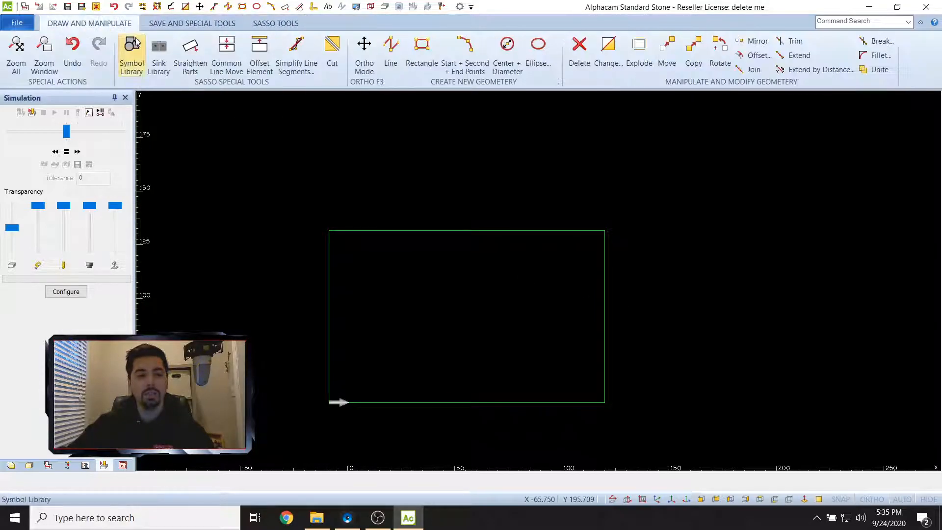
scroll(136, 48, down, 1)
Save 'delete me' again, overwriting the earlier copy and confirming the saved message
click(129, 53)
click(422, 290)
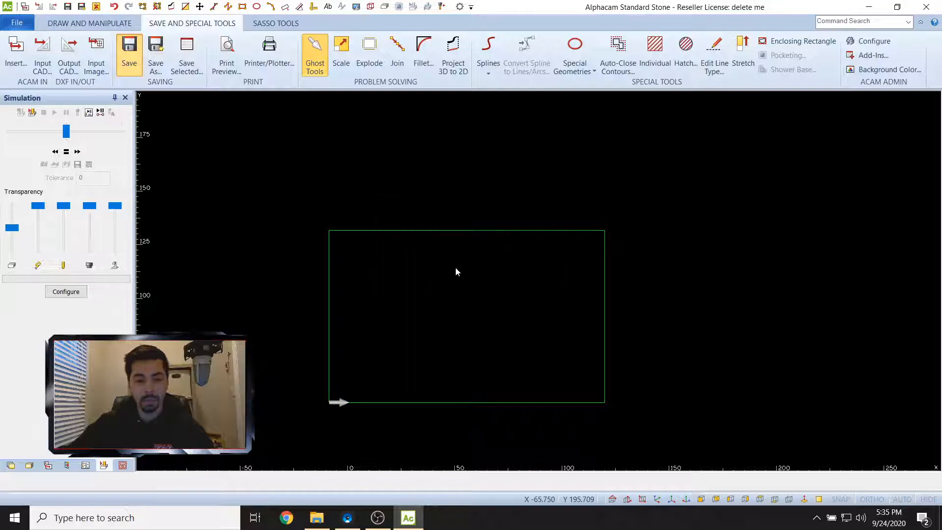
click(504, 283)
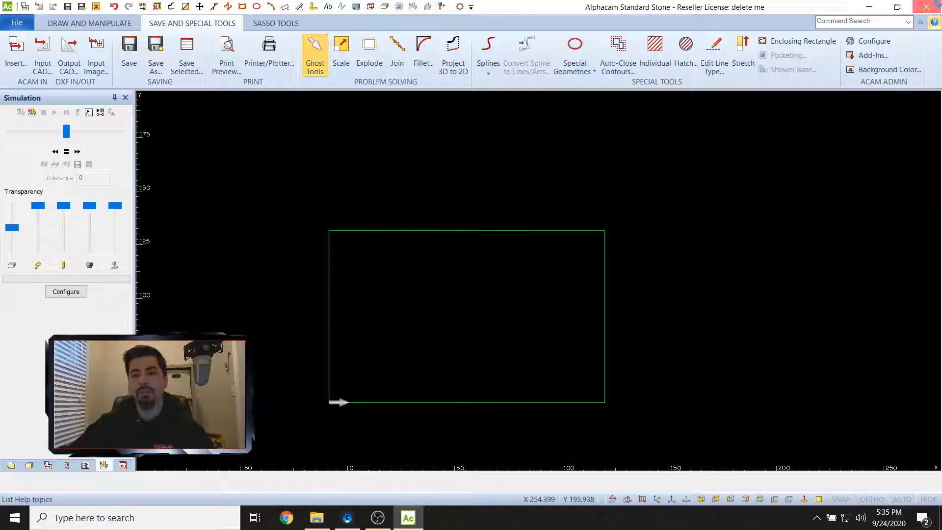